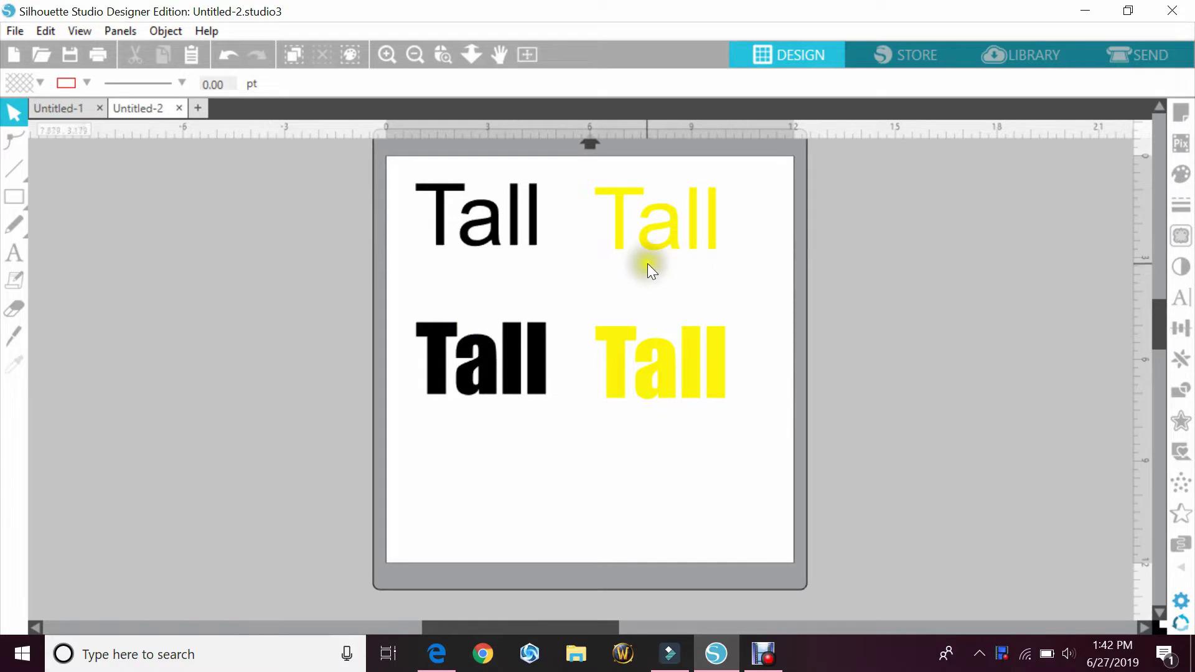
- Open the Text Style settings beside the mat and toggle kerning for both yellow Tall words
click(1186, 304)
drag(1041, 139, 1019, 58)
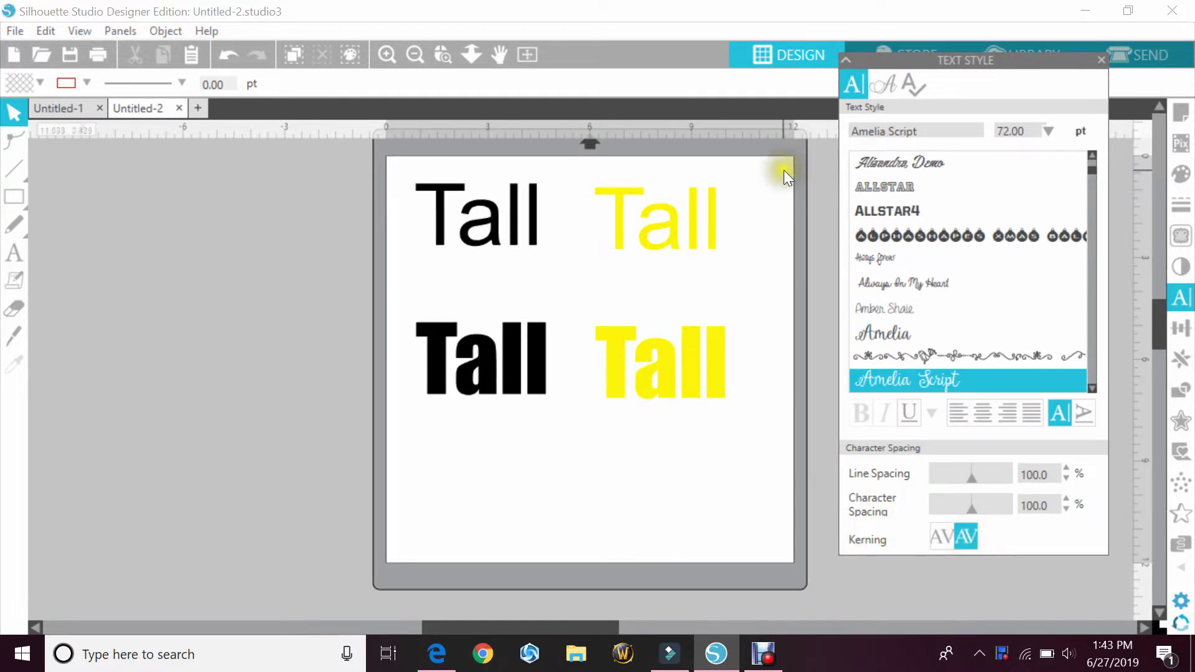
drag(784, 170, 675, 431)
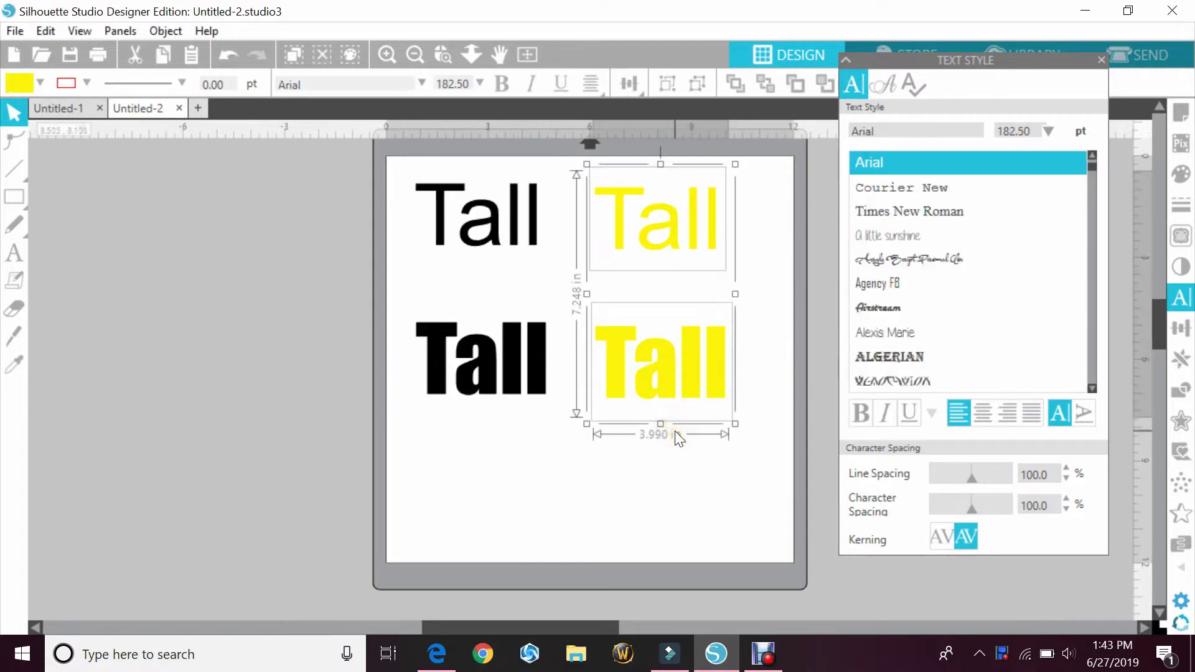
click(954, 537)
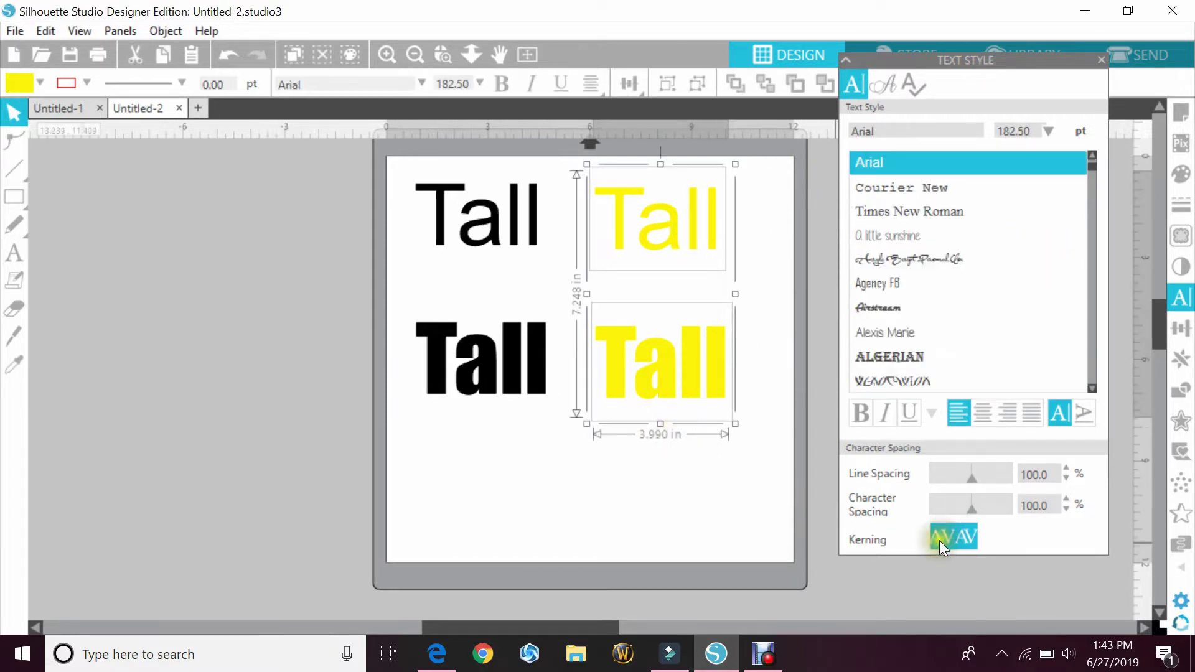
click(664, 467)
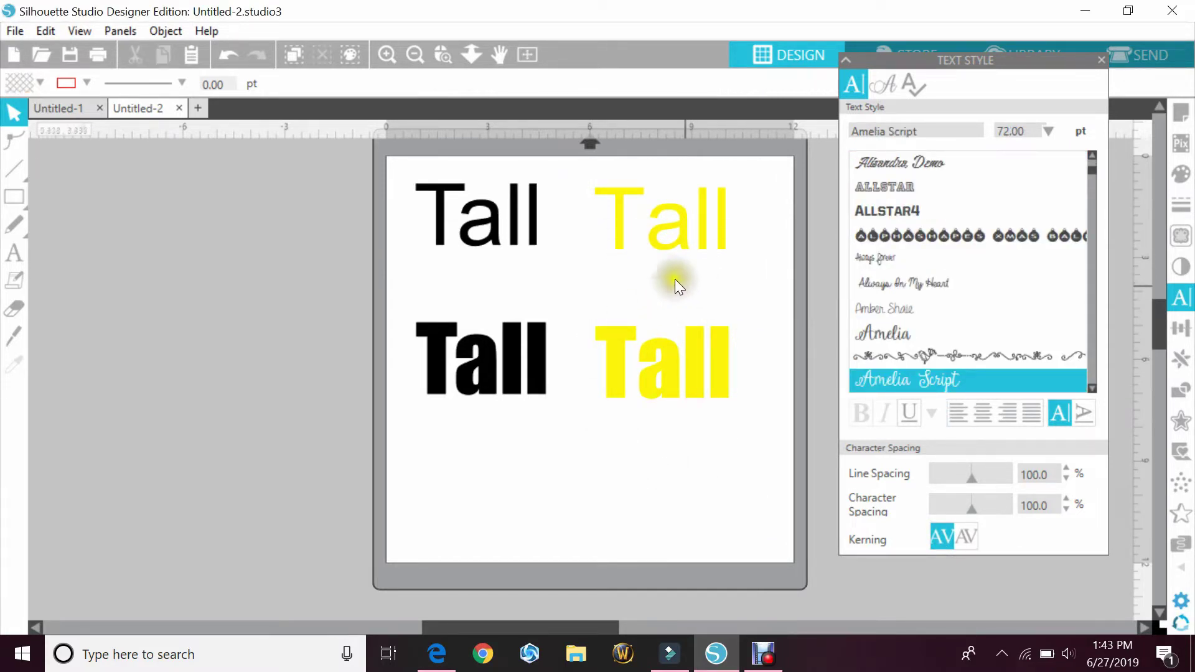
- Select the thin and bold yellow Tall words together and bring up their actions
click(622, 238)
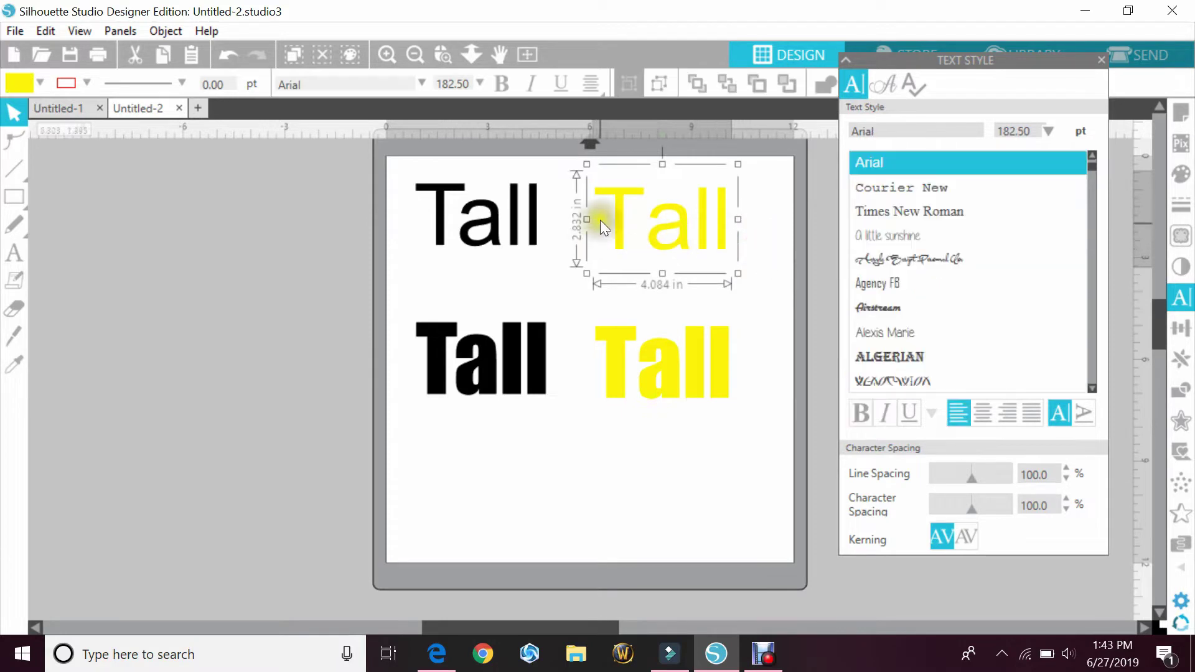
shift+click(703, 417)
right_click(708, 392)
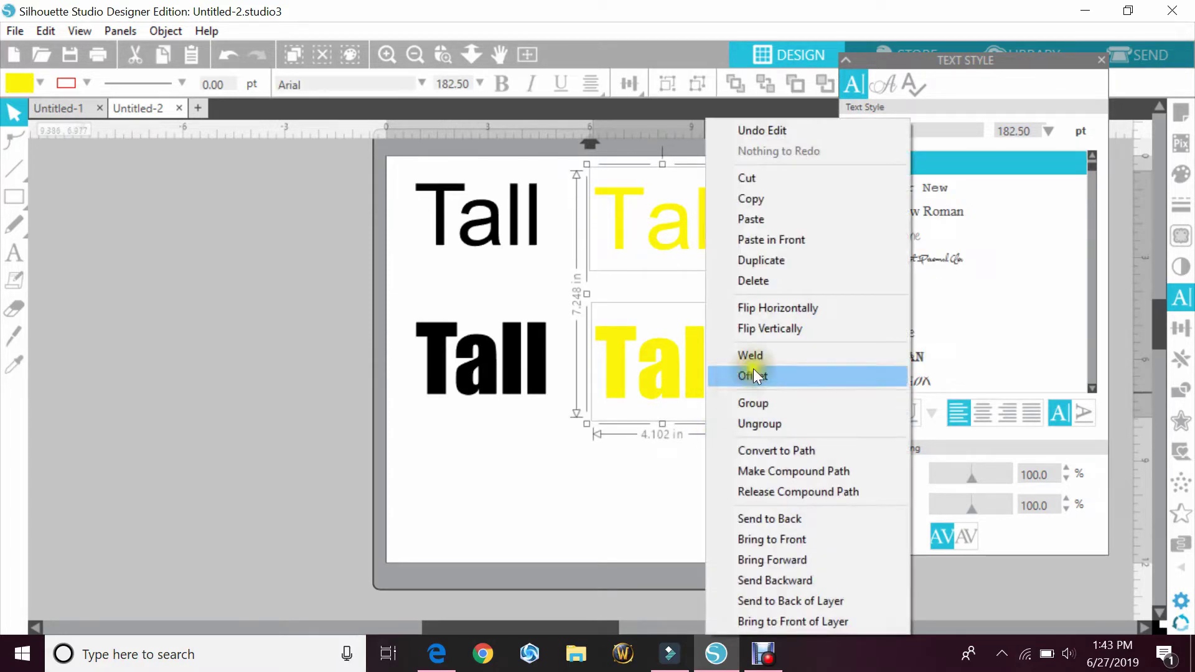
- Overlay the thin and Impact yellow Tall words on their black twins to compare spacing
click(777, 545)
click(667, 461)
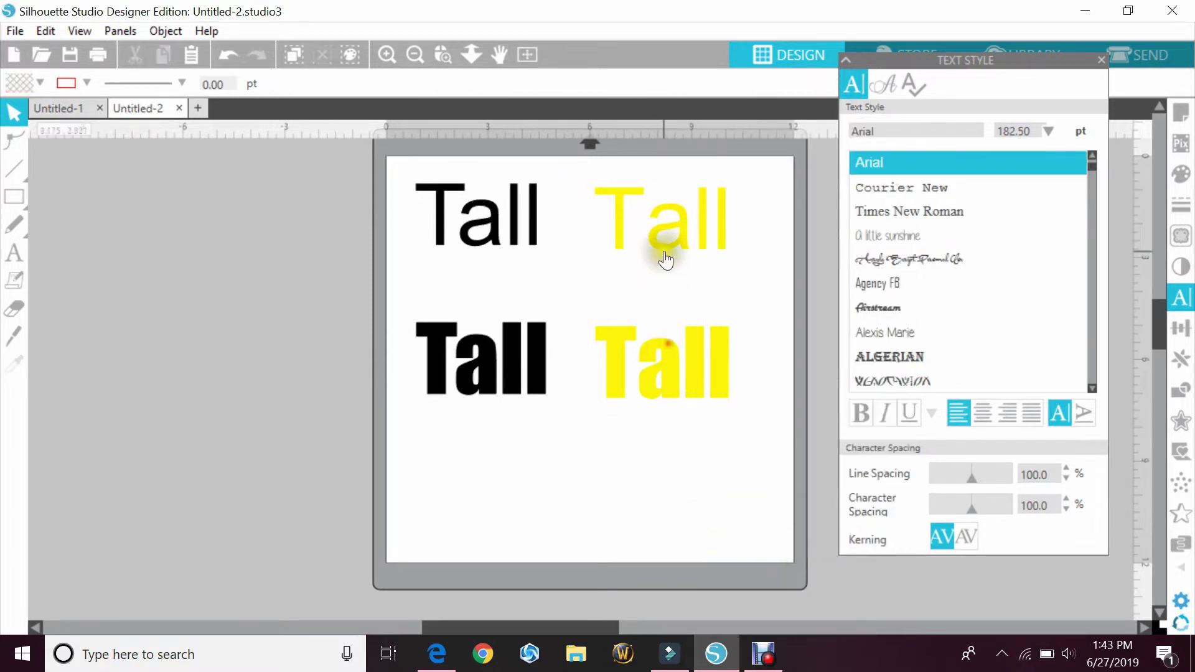
drag(666, 260, 491, 242)
click(492, 241)
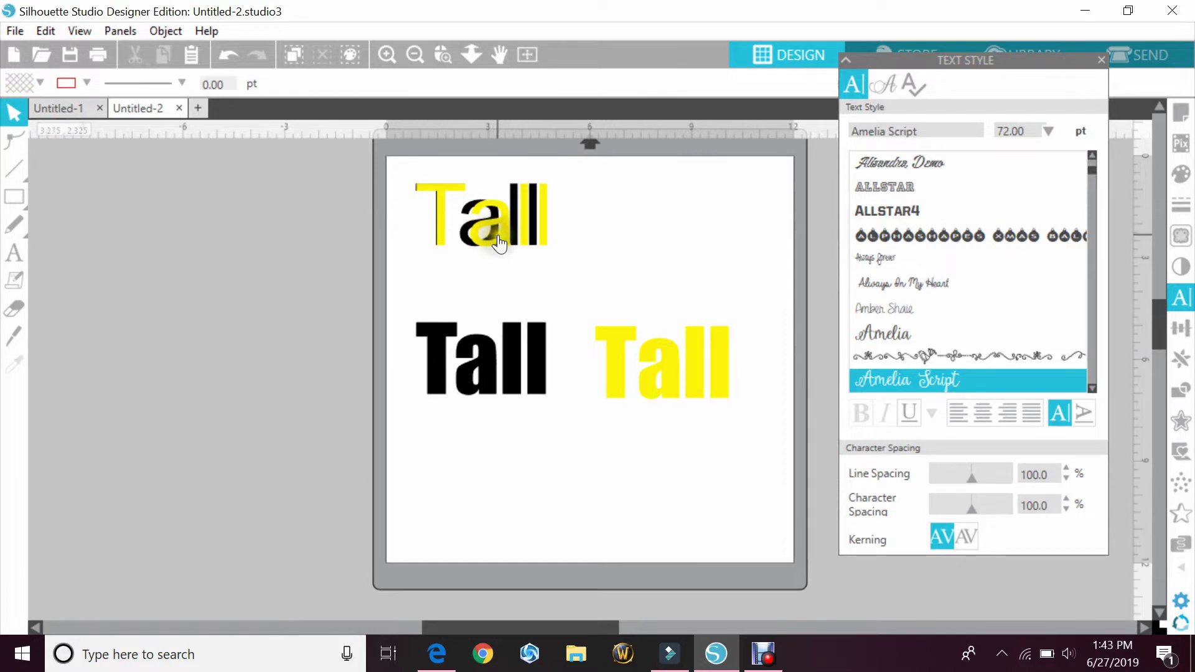
click(500, 244)
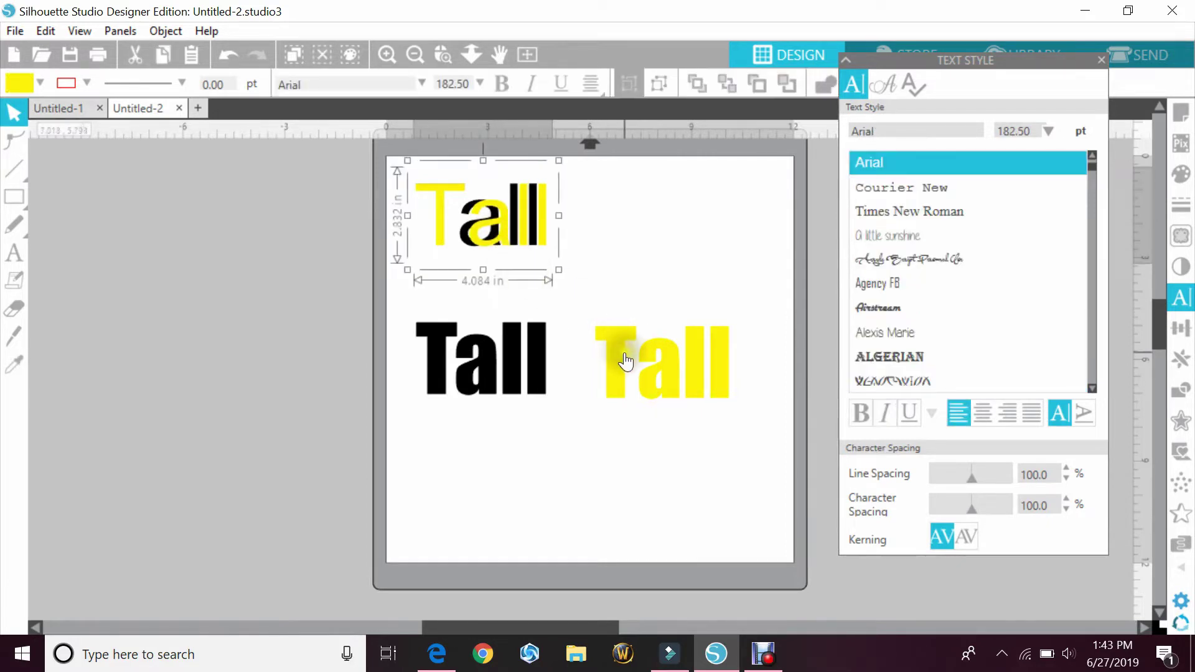
drag(625, 361, 447, 361)
click(599, 365)
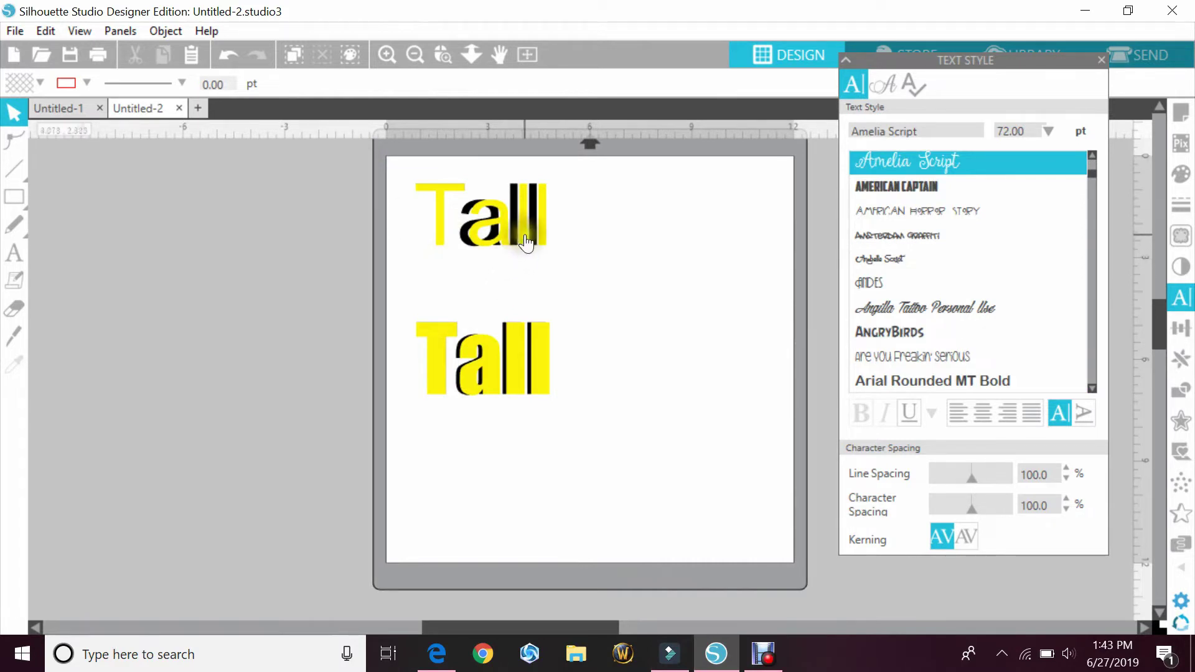
- Place both yellow Tall words just right of the black ones and pick Angilla Tattoo Personal Use
drag(526, 243, 667, 259)
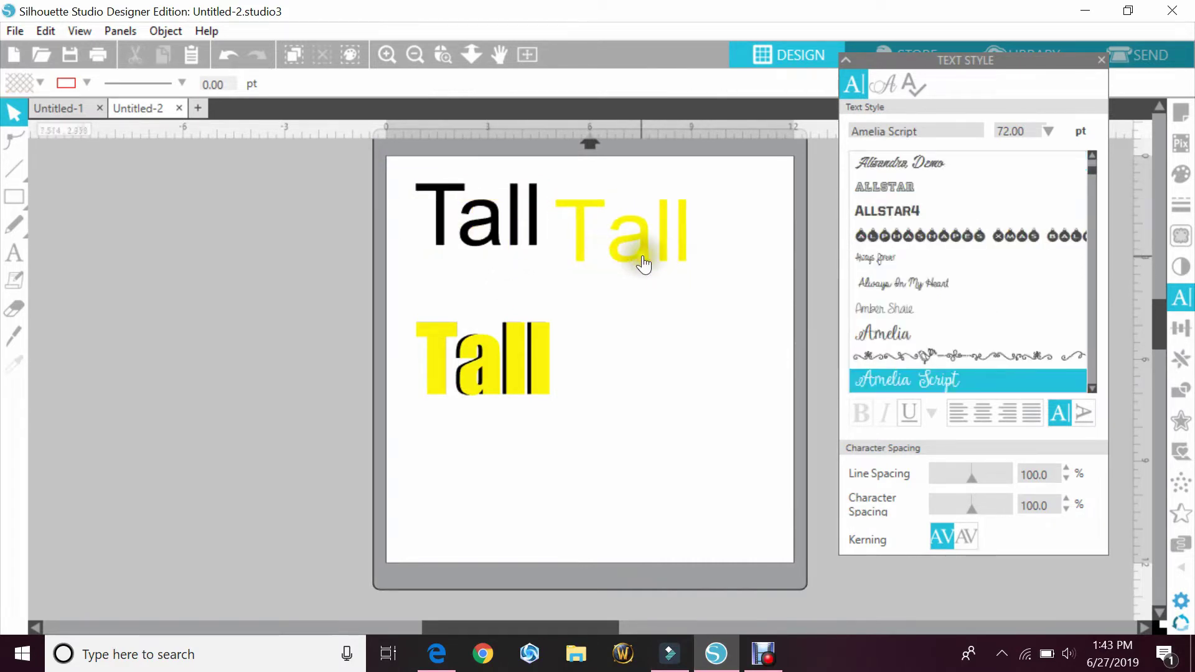
drag(518, 402, 665, 399)
click(579, 367)
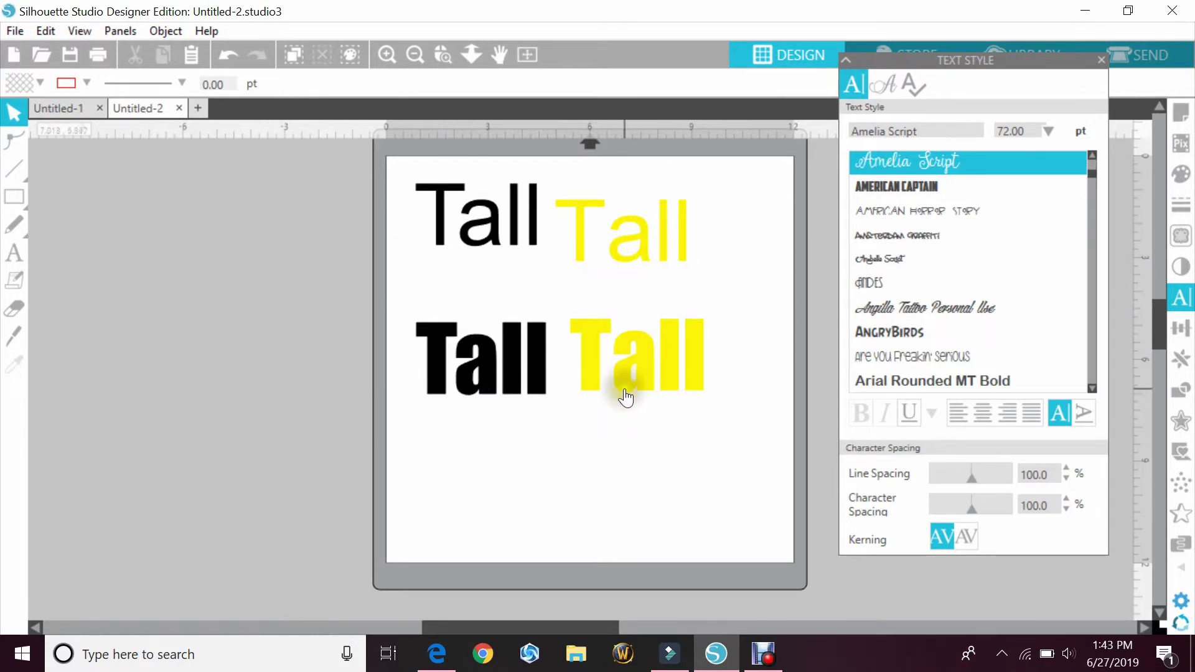
click(874, 307)
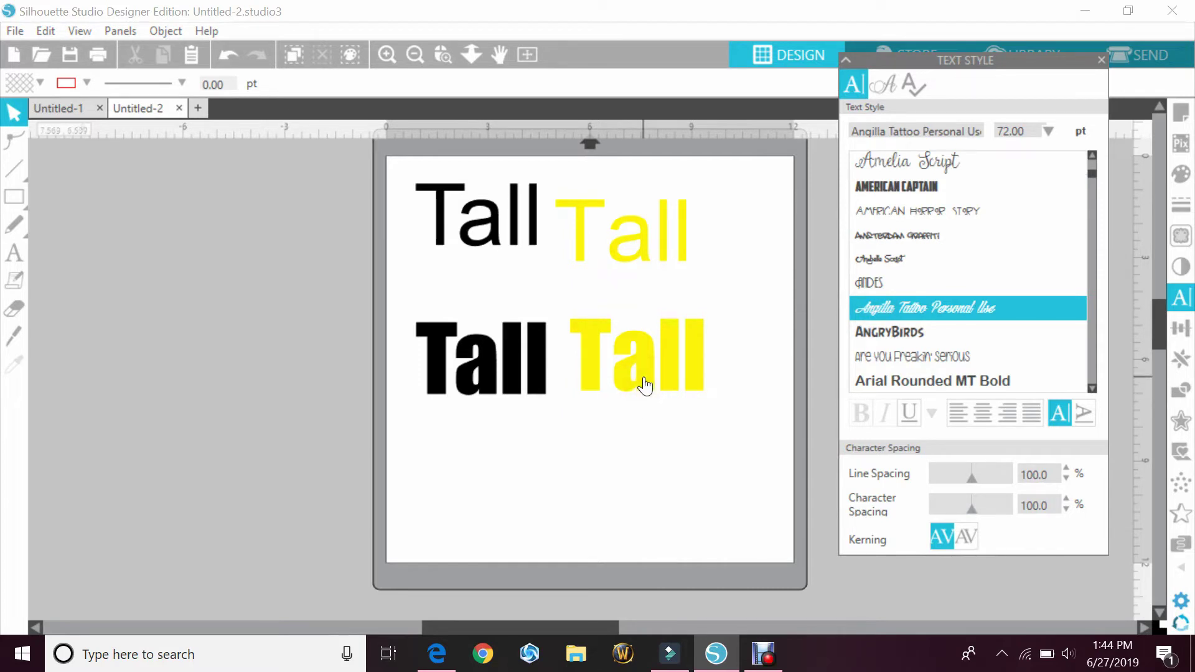
- Type a new 'Tall' in Amelia Script below the Impact words
click(890, 166)
click(13, 252)
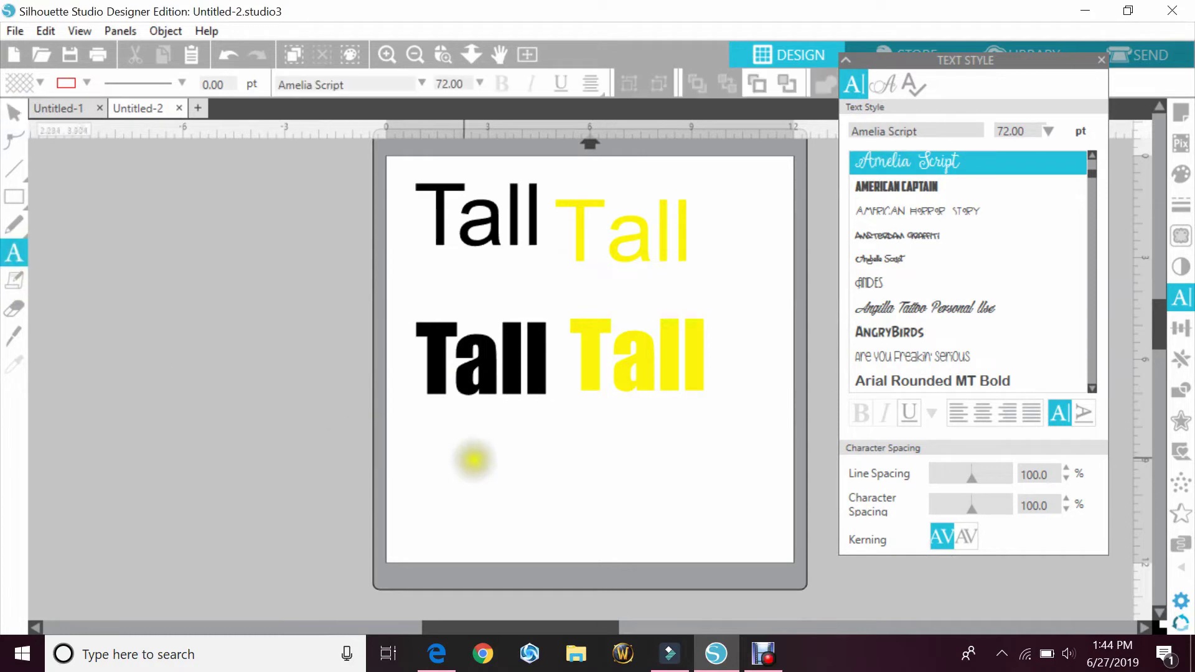
key(c)
click(498, 486)
text(Tall)
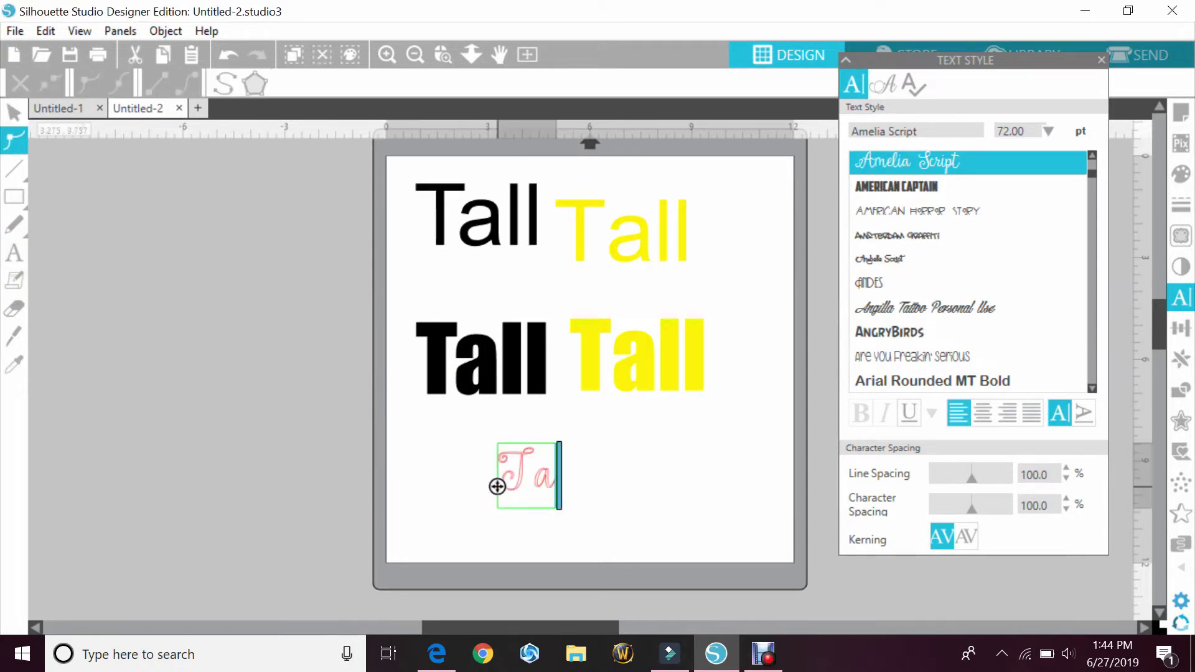
click(432, 413)
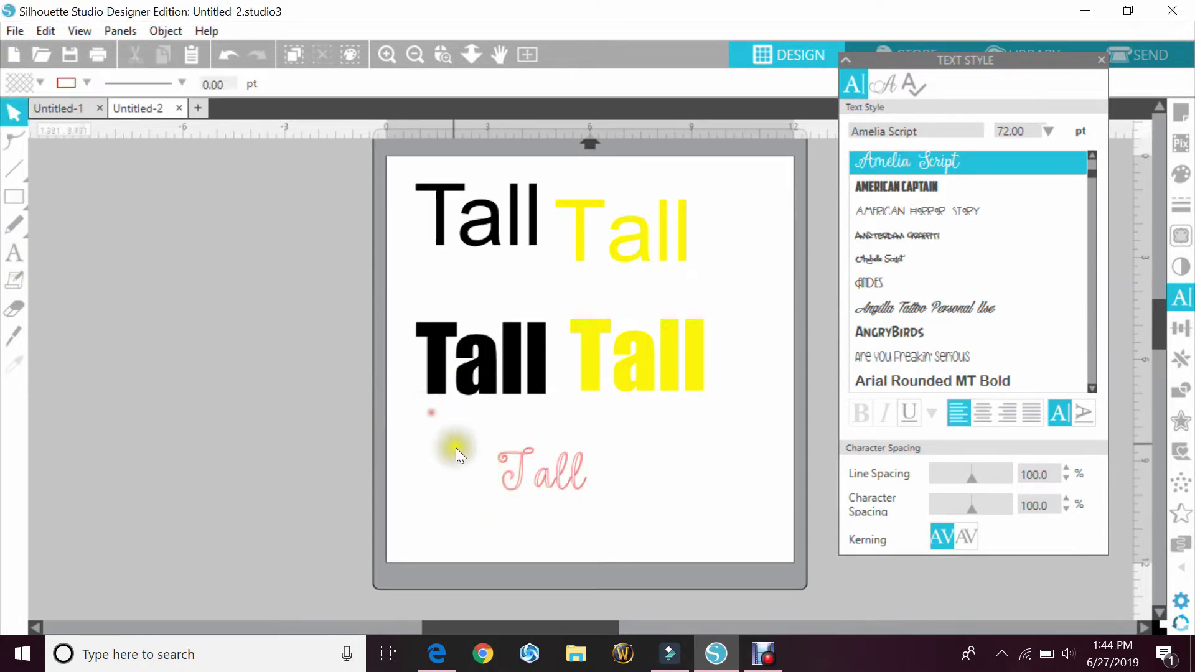
- Turn on kerning for the Amelia Script Tall and reselect it
click(535, 448)
click(967, 529)
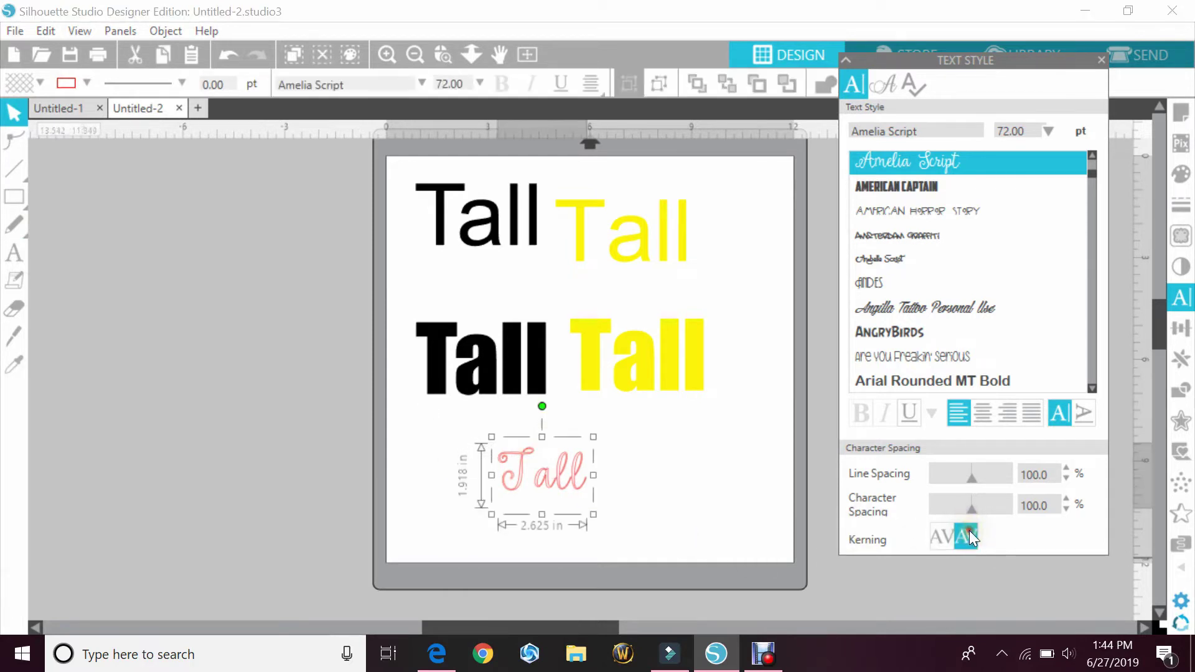
click(701, 483)
click(546, 490)
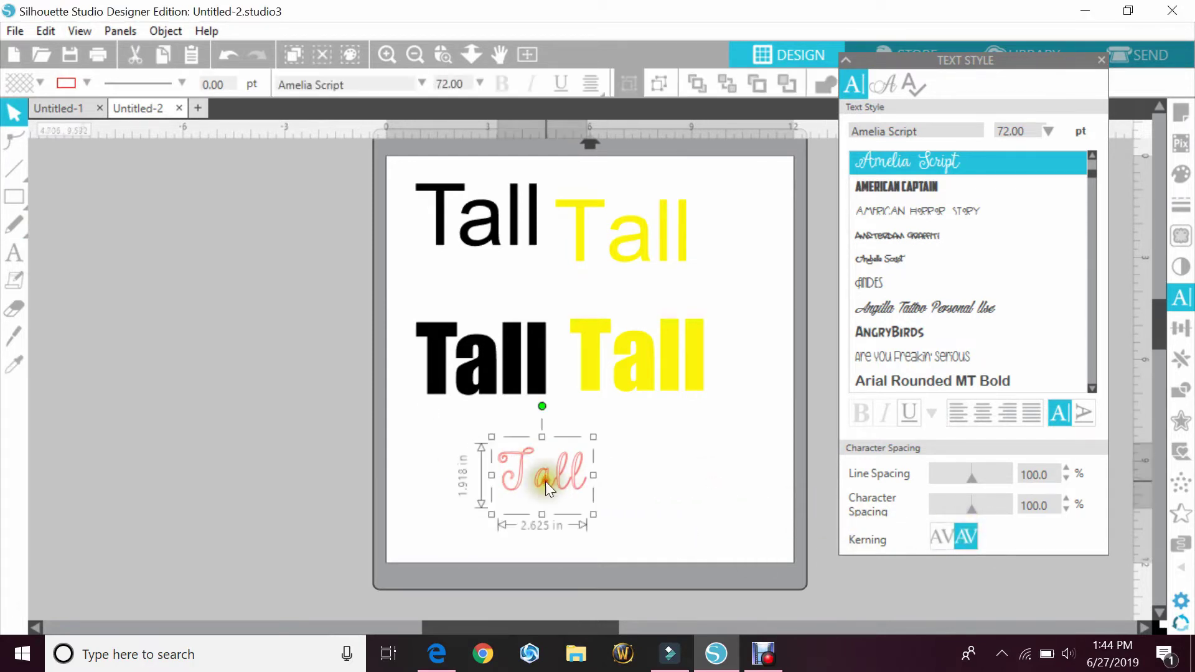
- Enlarge the script Tall to about 4.8 inches wide and lower character spacing to 85%
drag(591, 514, 673, 565)
drag(645, 518, 646, 517)
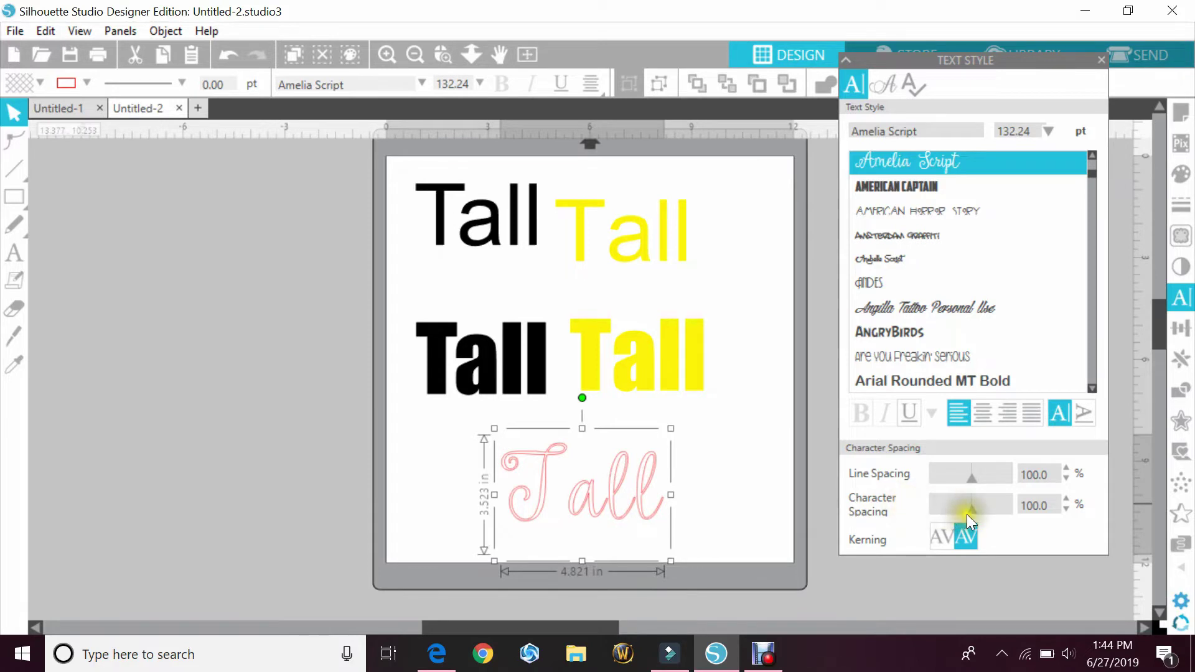
click(1065, 508)
click(1065, 508)
click(1064, 508)
- Raise the character spacing toward 115%, then settle it at 90%
click(1065, 500)
click(1066, 500)
click(1066, 500)
click(1066, 500)
click(1066, 500)
click(1066, 500)
click(1066, 500)
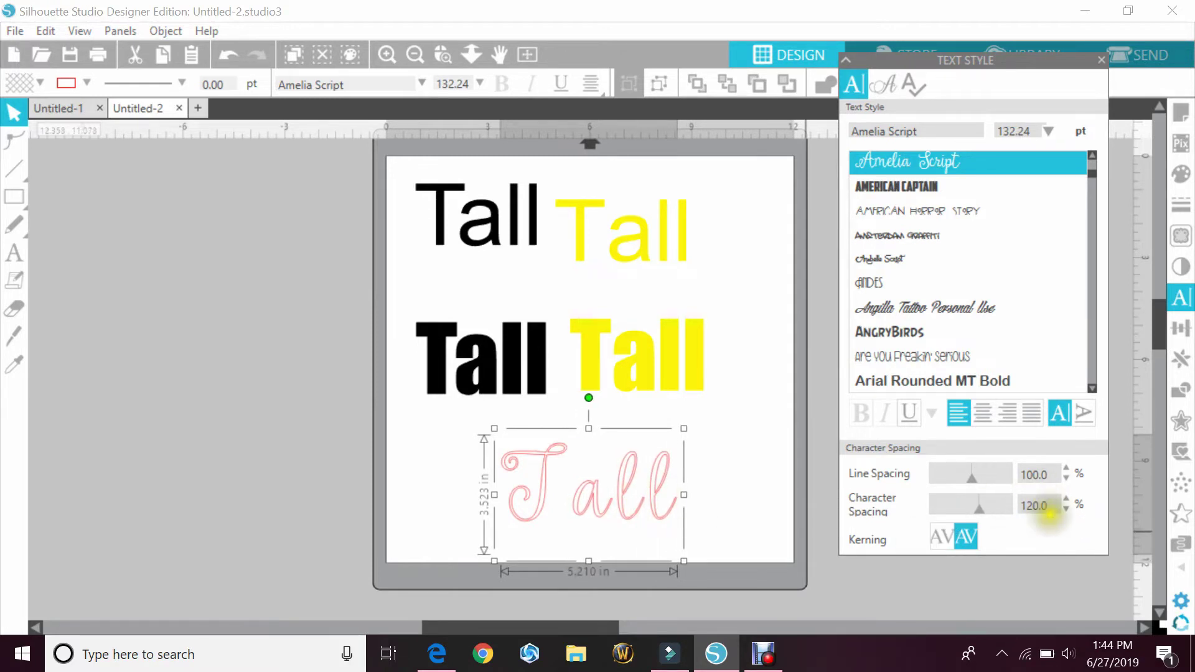
click(1066, 510)
click(1066, 509)
click(1066, 509)
click(1066, 510)
click(1066, 510)
click(1066, 510)
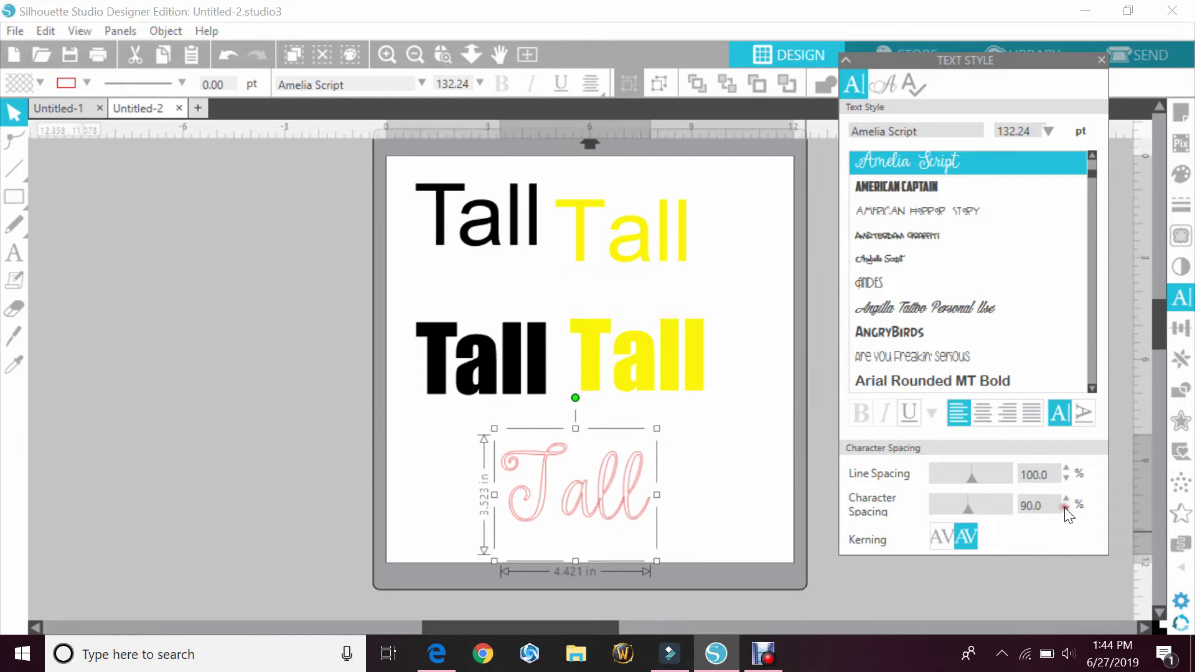
- Ungroup the script Tall into letters and nudge 'all' left toward the T
right_click(552, 508)
click(607, 430)
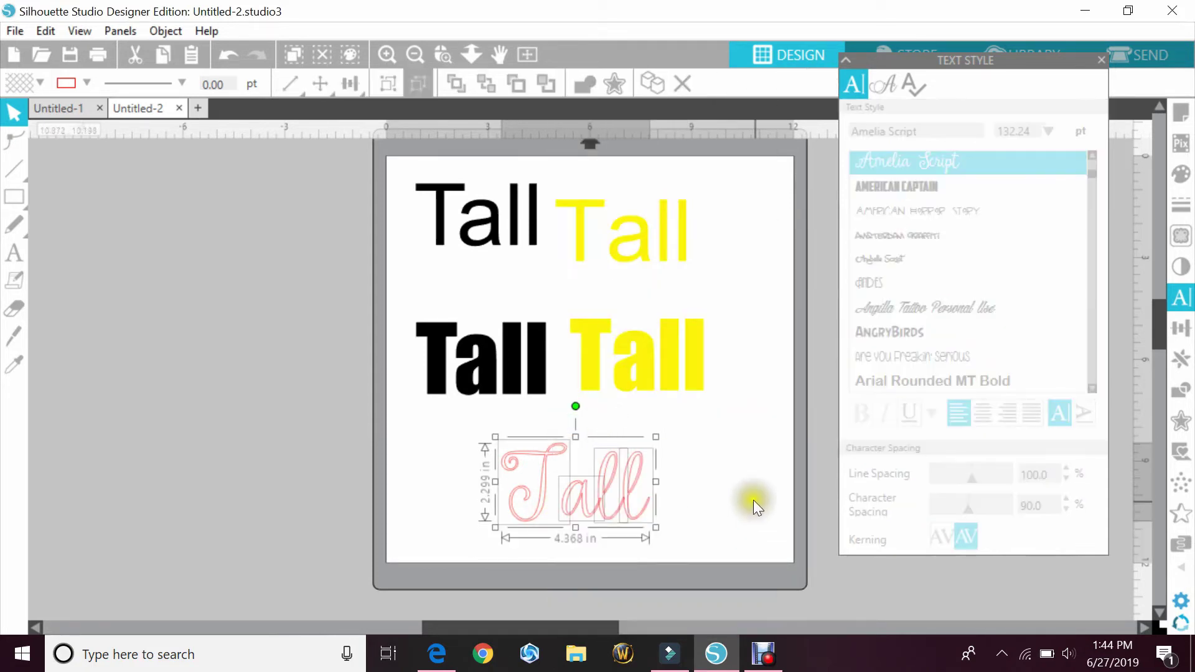
drag(753, 499, 566, 524)
key(Left)
key(Left)
key(Left)
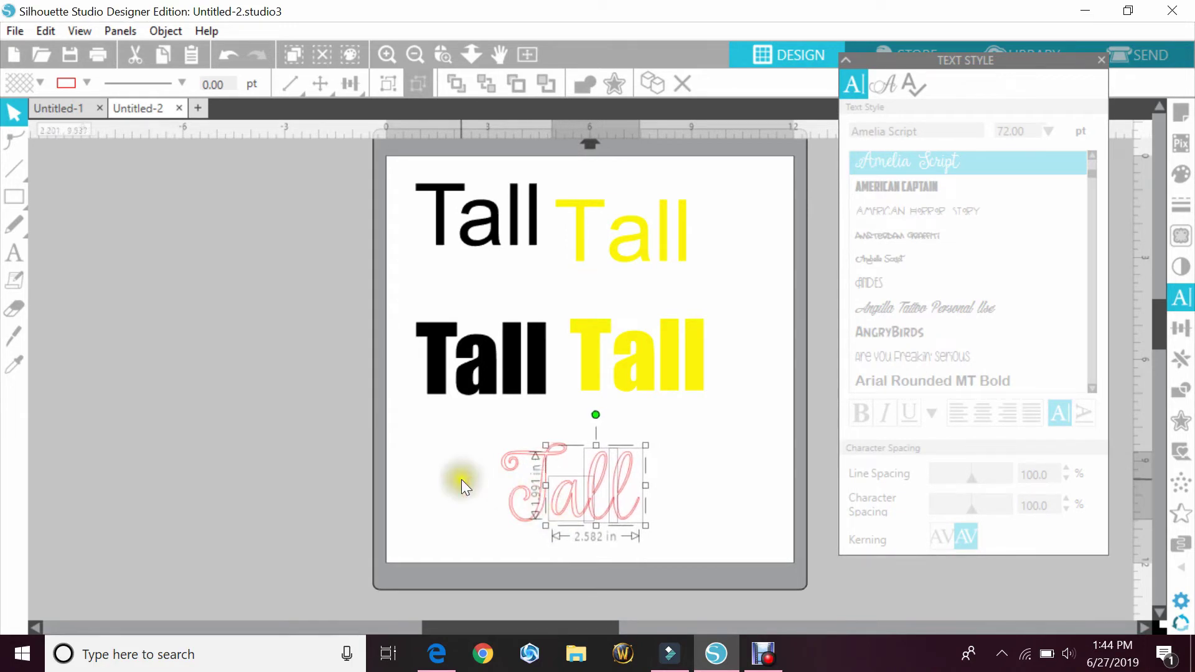
- Weld all the script letters into one outline and group the result
click(545, 483)
shift+click(642, 501)
right_click(645, 499)
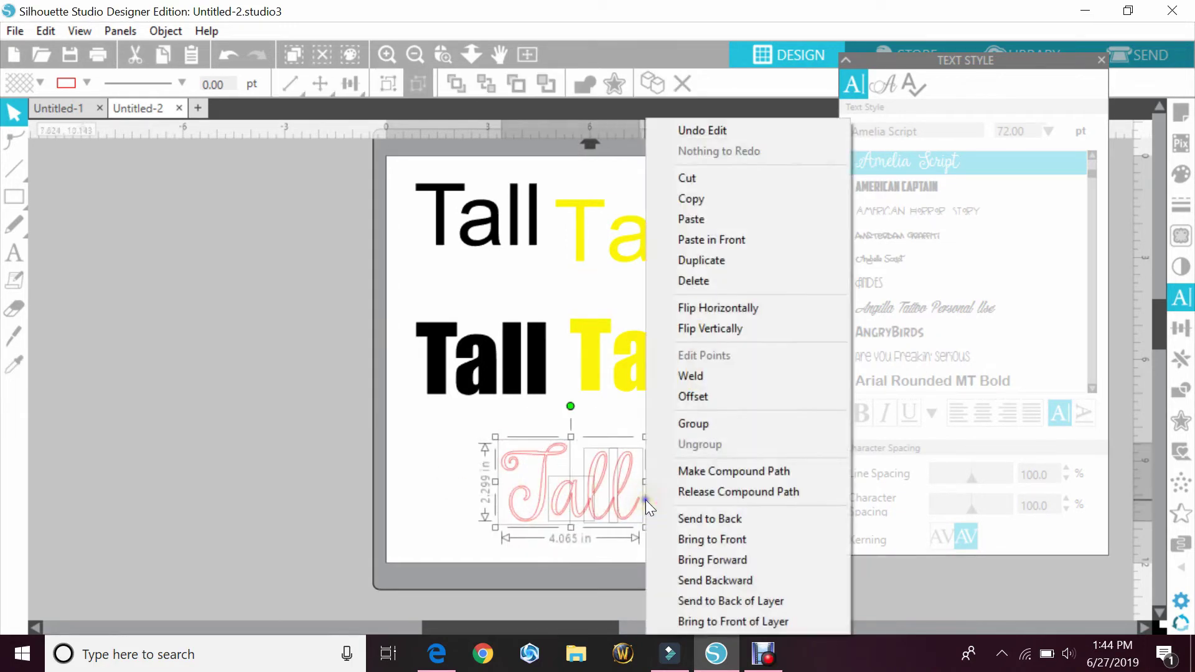
click(716, 377)
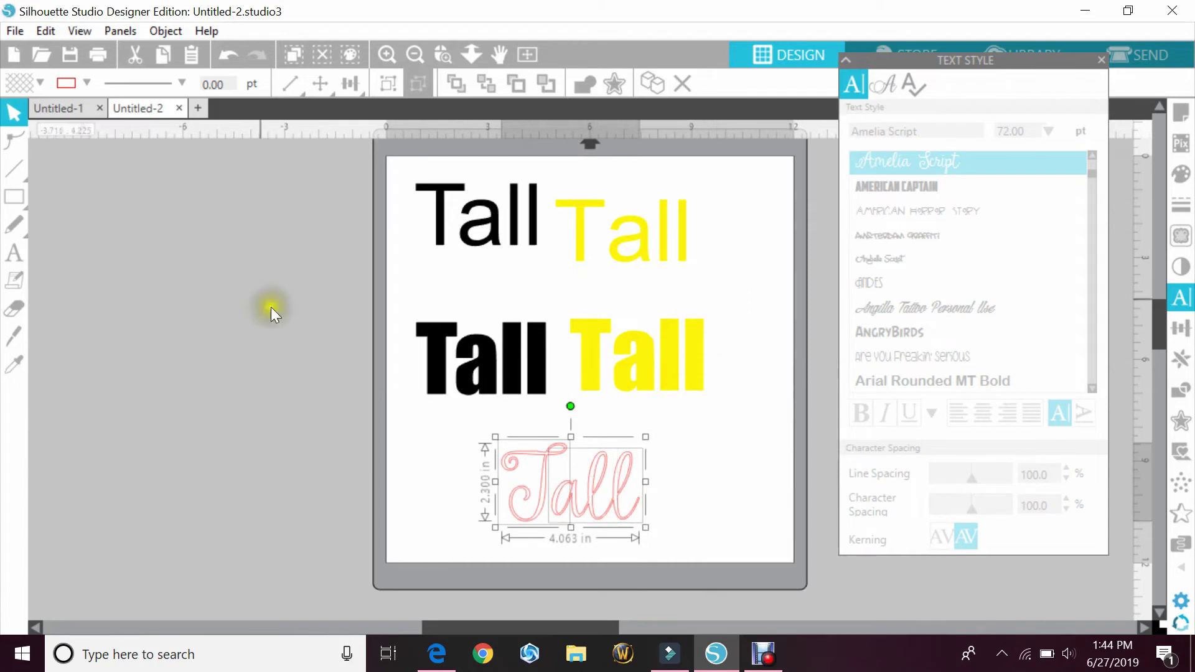
right_click(564, 514)
click(589, 420)
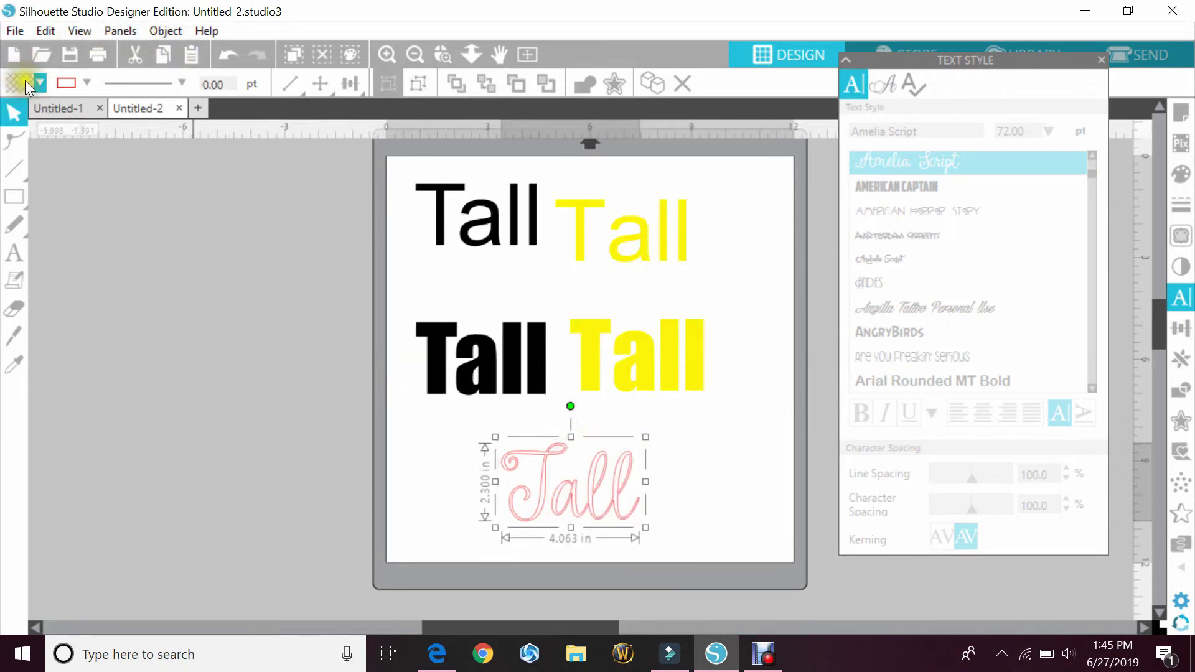
- Fill the welded script Tall with black
click(42, 81)
click(142, 133)
click(323, 300)
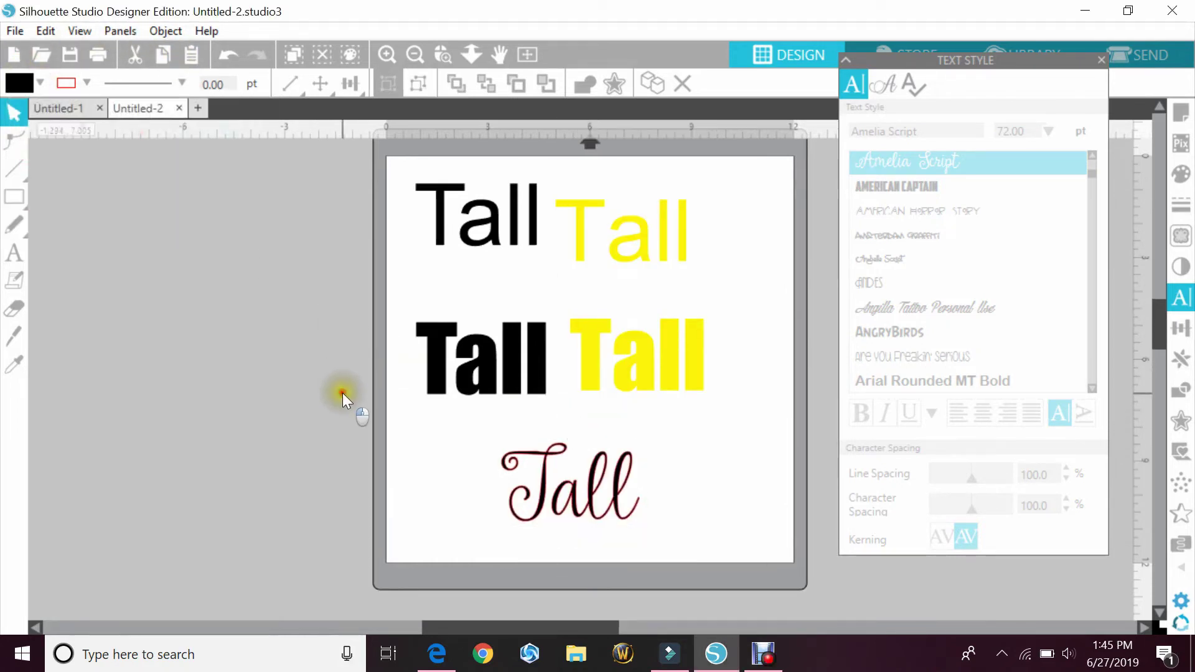
- Enlarge the script Tall to about 6.3 by 3.6 inches and move it just below the Impact words
click(509, 477)
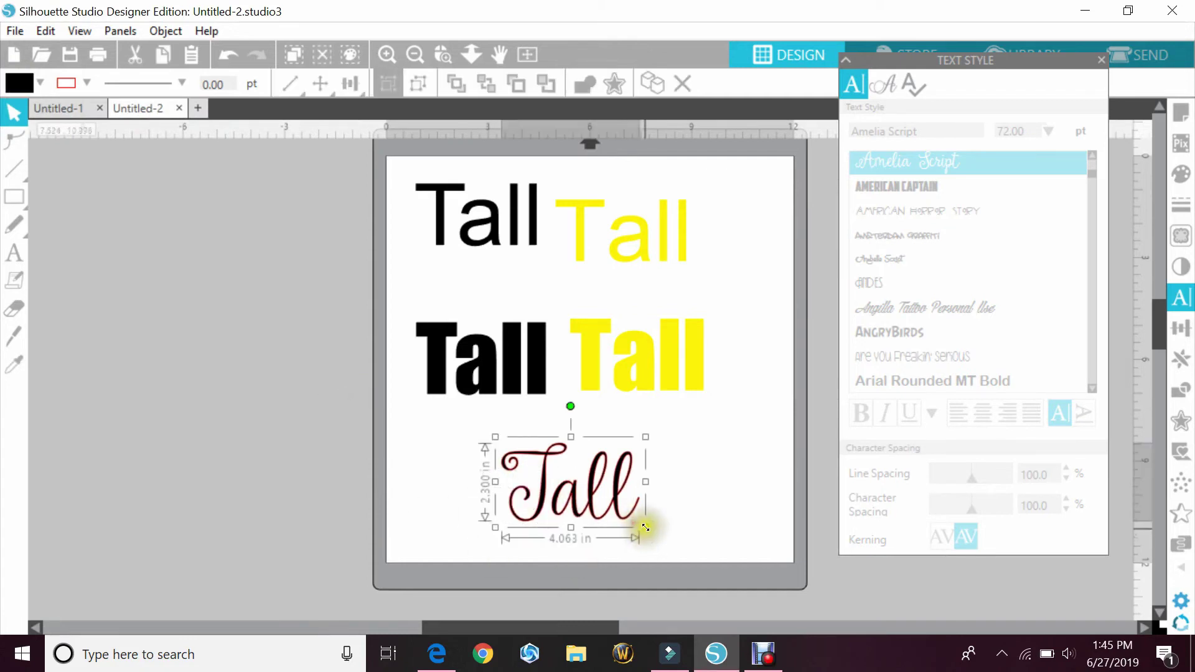
drag(640, 525, 712, 574)
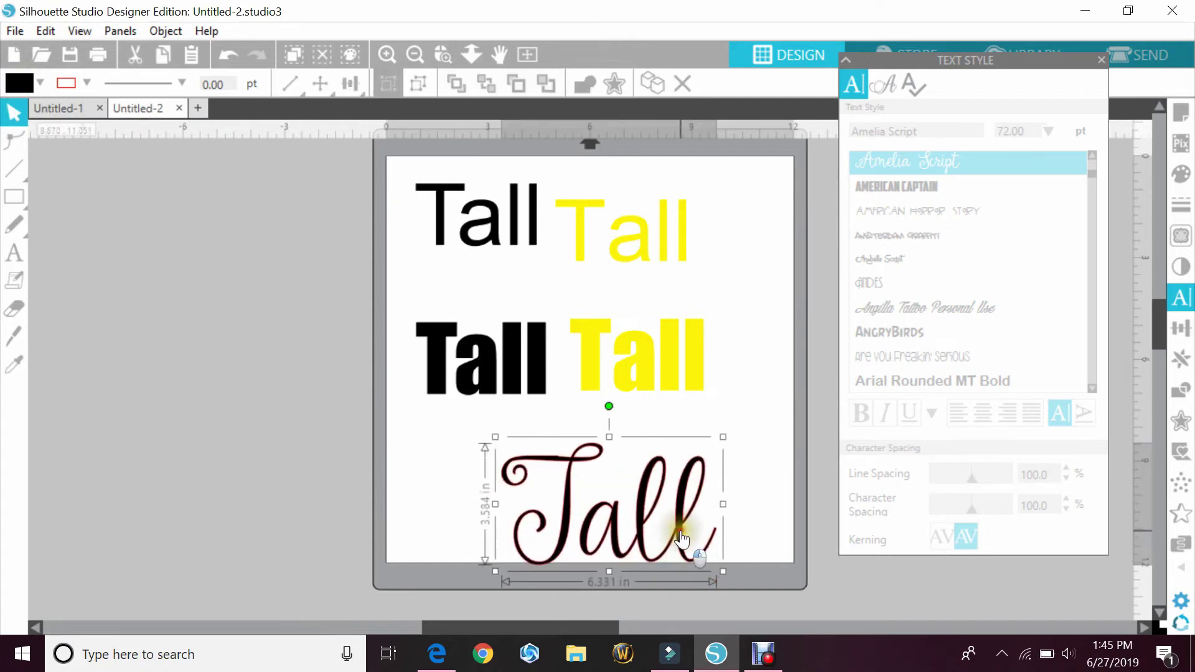
drag(679, 529, 660, 506)
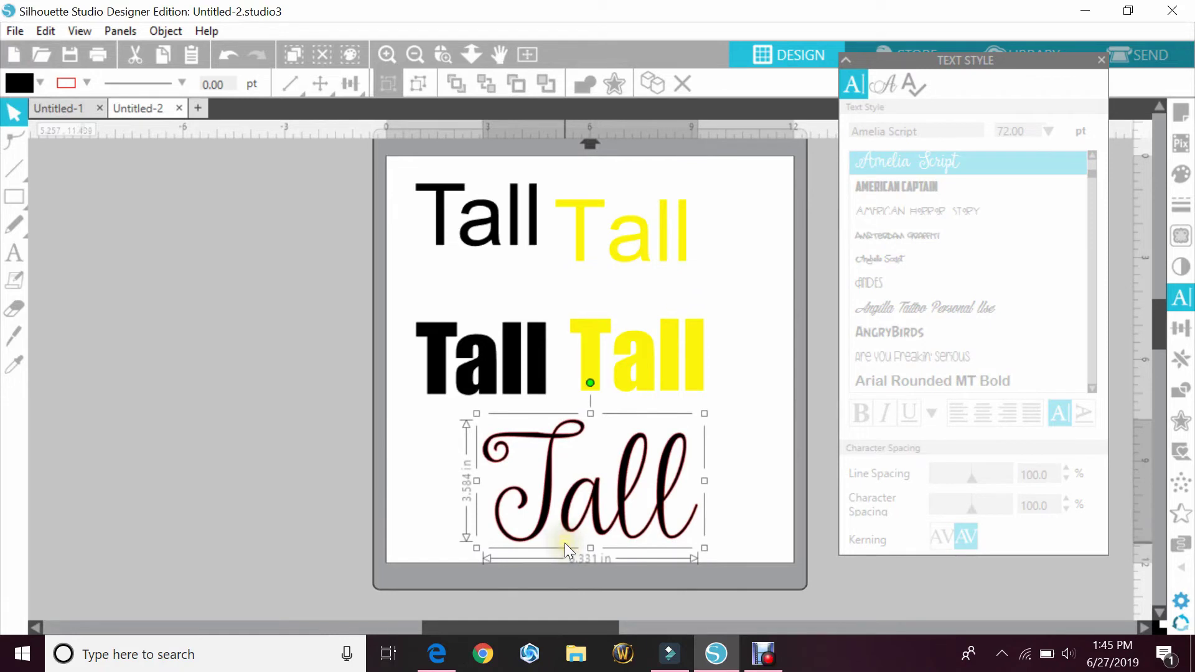
click(582, 539)
click(756, 352)
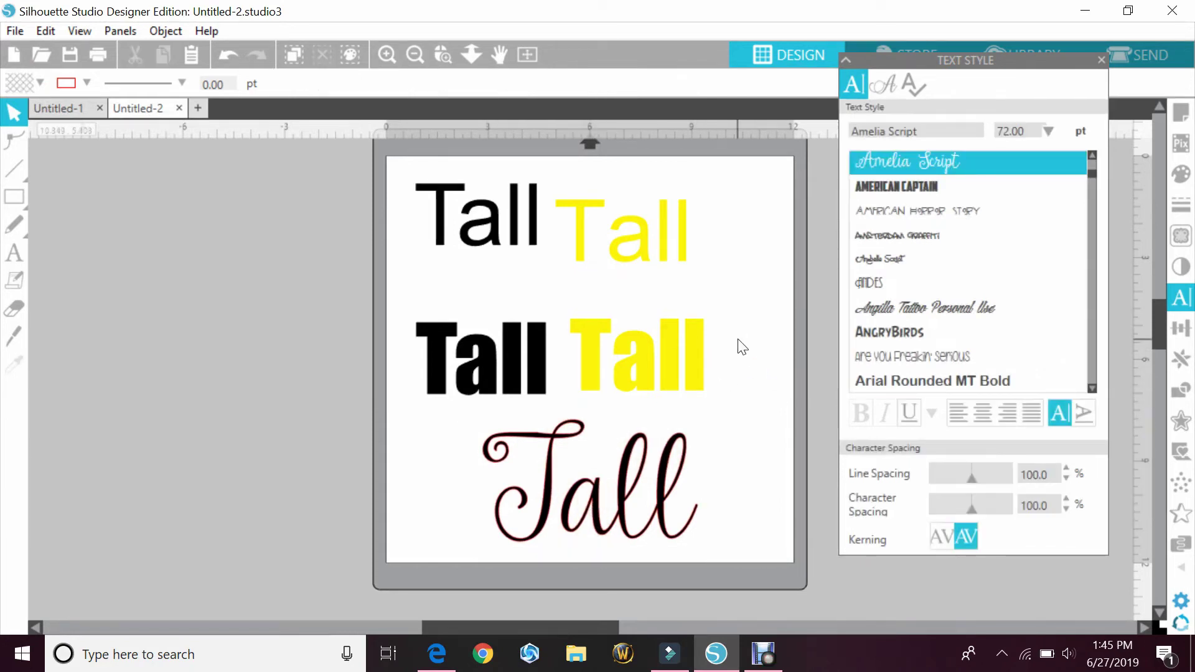